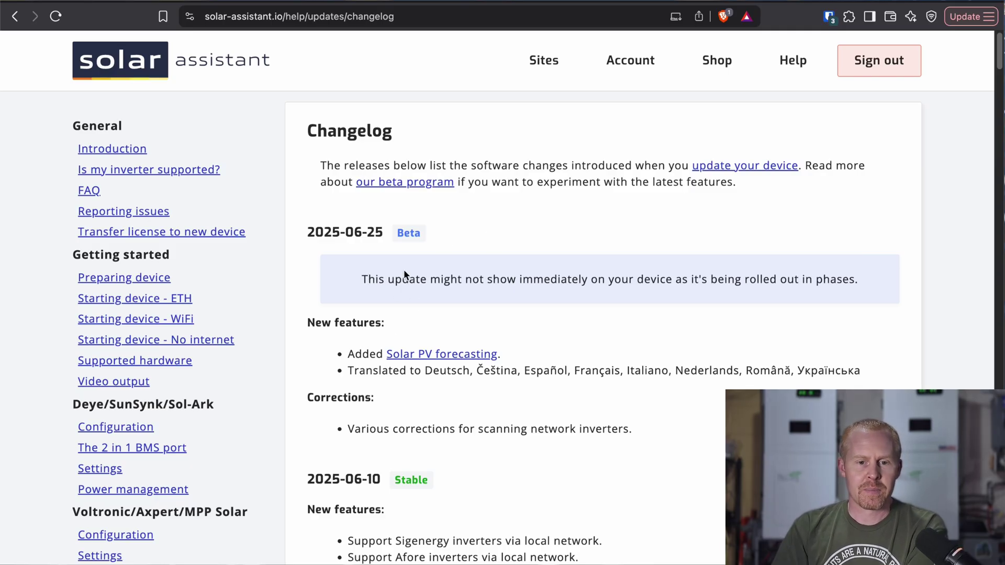
Highlight the 2025-06-25 Solar PV forecasting changelog entry, then clear the highlight.
{"action": "left_click_drag", "start_coordinate": [350, 352], "coordinate": [516, 354]}
{"action": "left_click", "coordinate": [520, 346]}
Open the Solar PV forecasting help page and read down to the open-meteo.com data source and 4500 W example.
{"action": "left_click", "coordinate": [471, 356]}
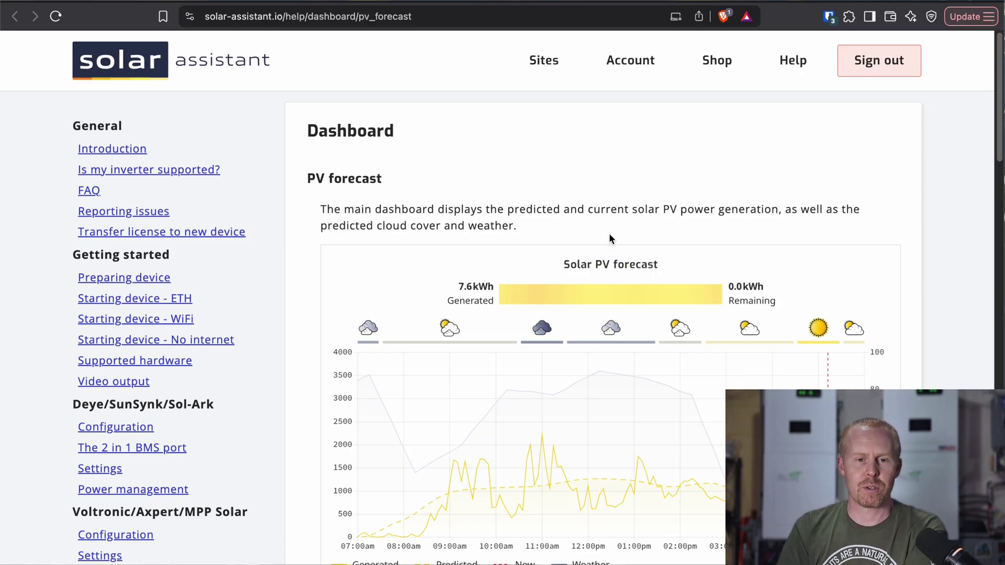
{"action": "scroll", "coordinate": [586, 244], "scroll_direction": "down", "scroll_amount": 3}
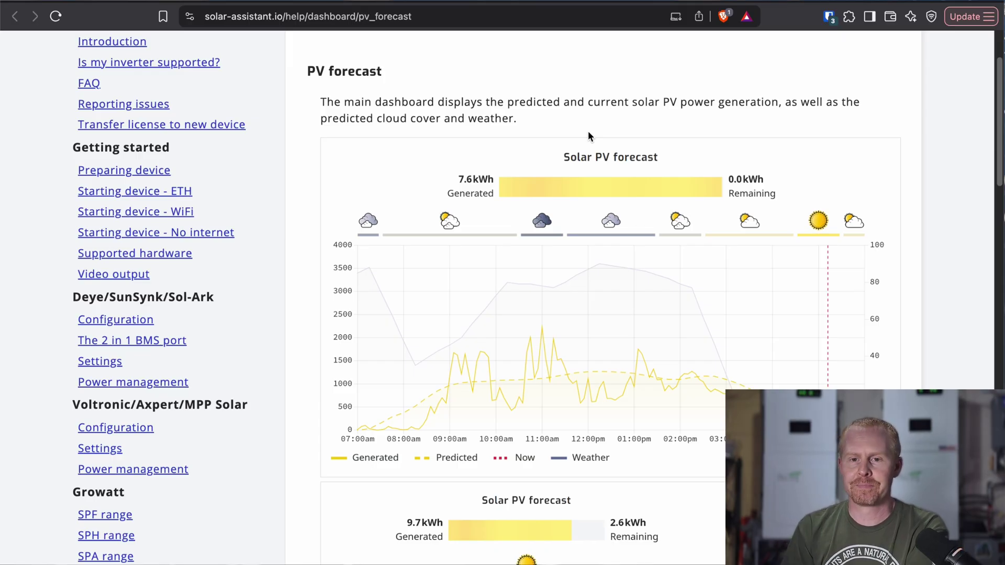
{"action": "scroll", "coordinate": [588, 133], "scroll_direction": "down", "scroll_amount": 1}
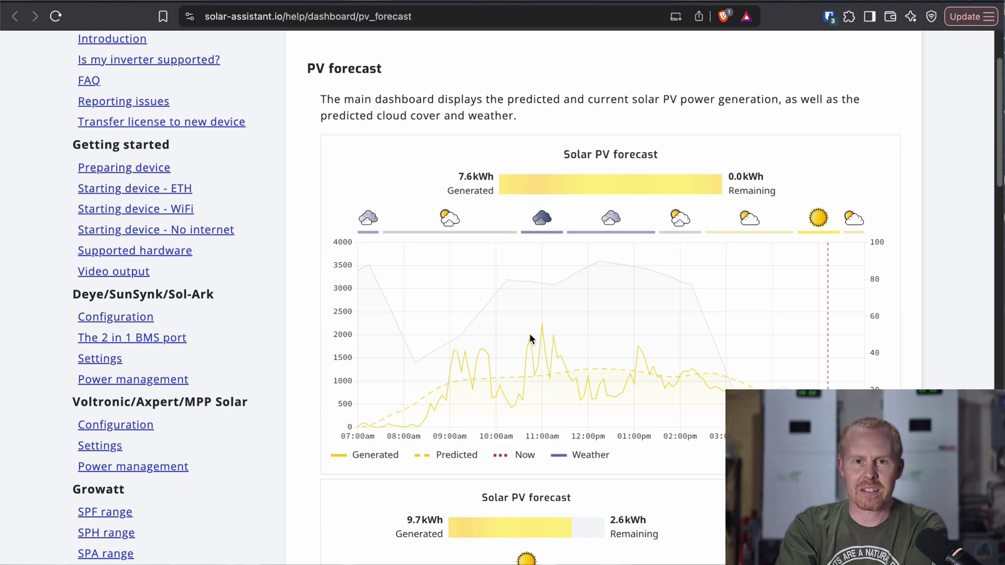
{"action": "scroll", "coordinate": [583, 303], "scroll_direction": "down", "scroll_amount": 2}
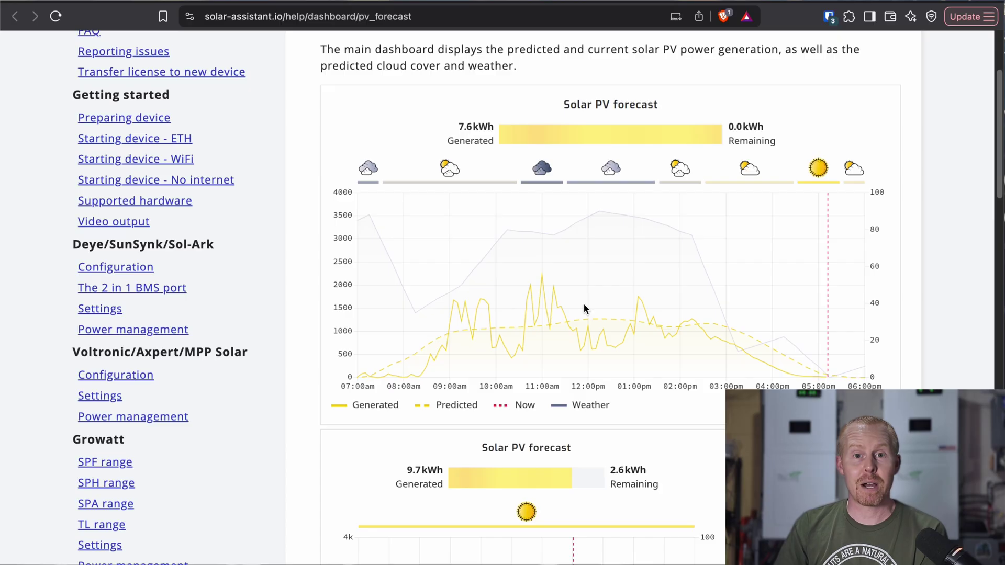
{"action": "scroll", "coordinate": [617, 385], "scroll_direction": "down", "scroll_amount": 5}
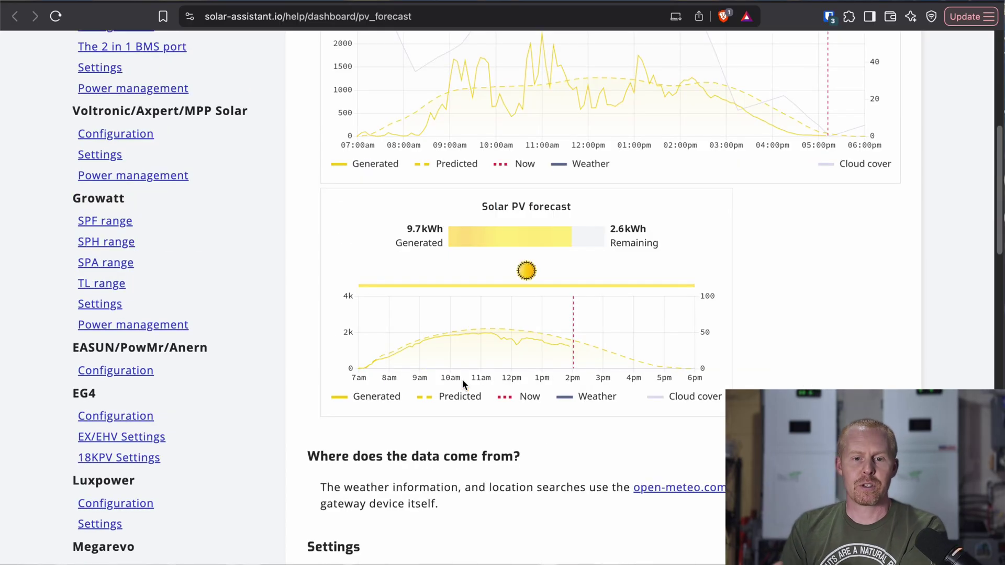
{"action": "scroll", "coordinate": [507, 374], "scroll_direction": "down", "scroll_amount": 2}
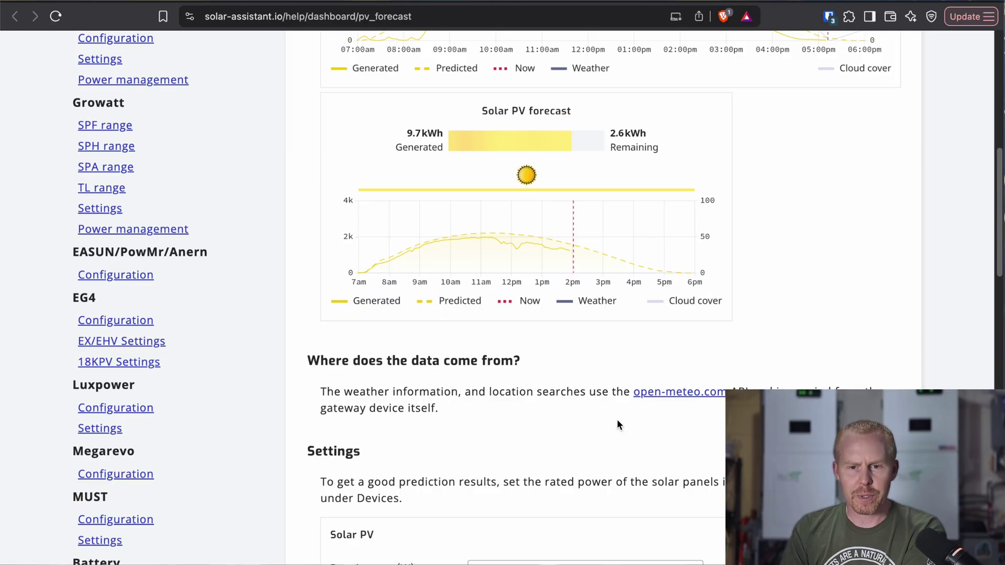
{"action": "scroll", "coordinate": [618, 423], "scroll_direction": "down", "scroll_amount": 2}
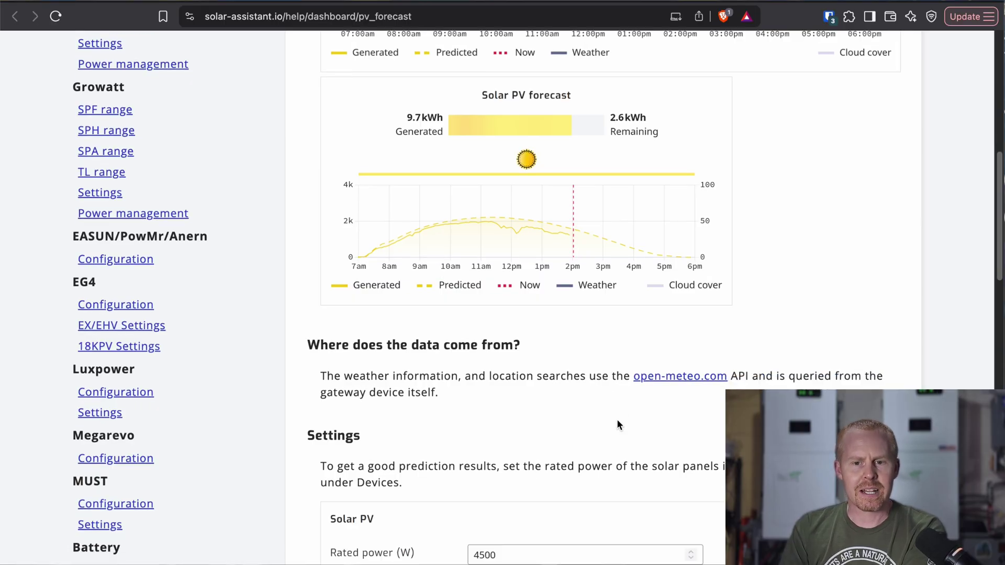
{"action": "scroll", "coordinate": [600, 334], "scroll_direction": "down", "scroll_amount": 2}
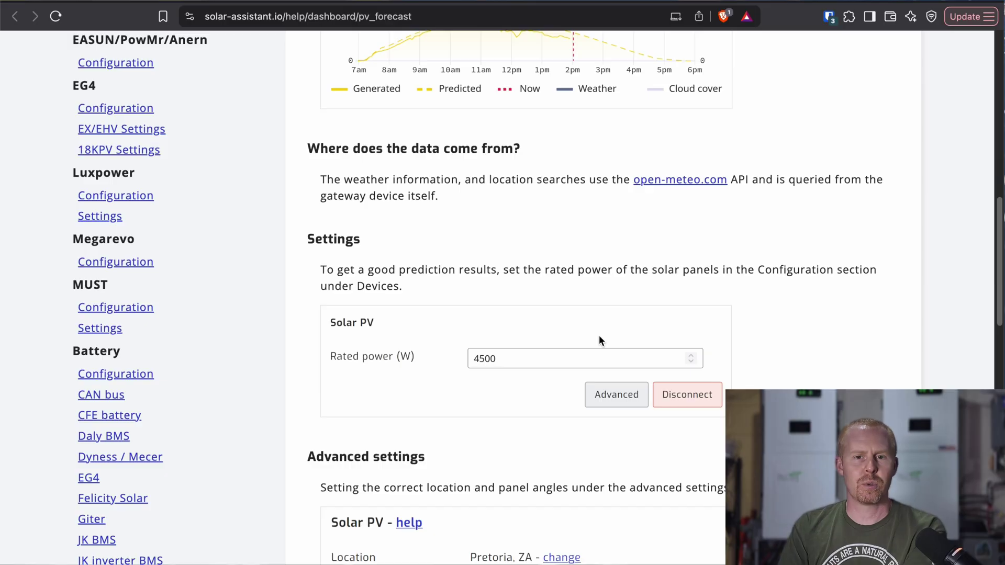
{"action": "left_click", "coordinate": [143, 6]}
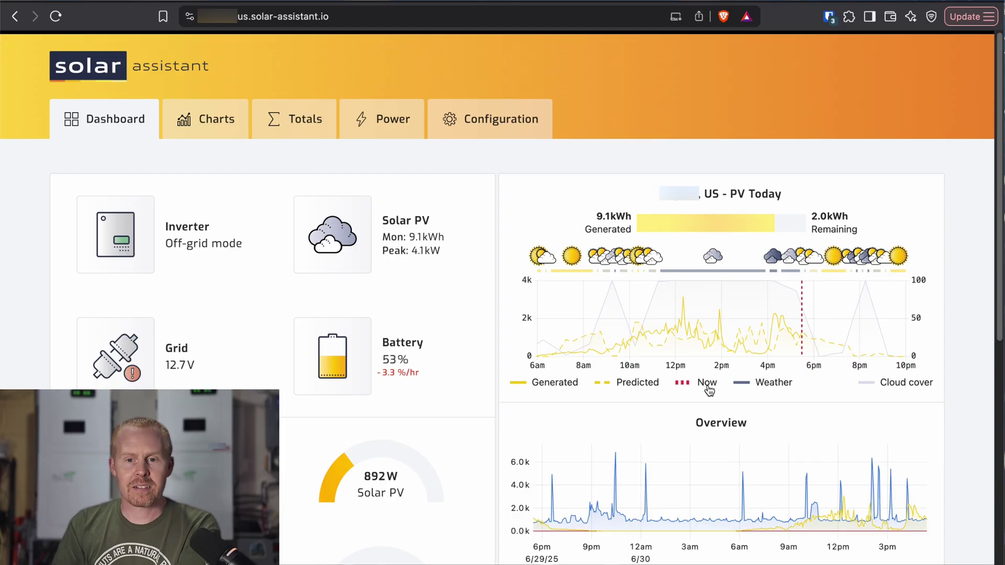
Toggle the Weather icons and Cloud cover series off and back on in the PV Today chart.
{"action": "left_click", "coordinate": [777, 389]}
{"action": "left_click", "coordinate": [776, 388]}
{"action": "left_click", "coordinate": [890, 385]}
{"action": "left_click", "coordinate": [893, 385]}
{"action": "left_click", "coordinate": [893, 384]}
{"action": "left_click", "coordinate": [892, 385]}
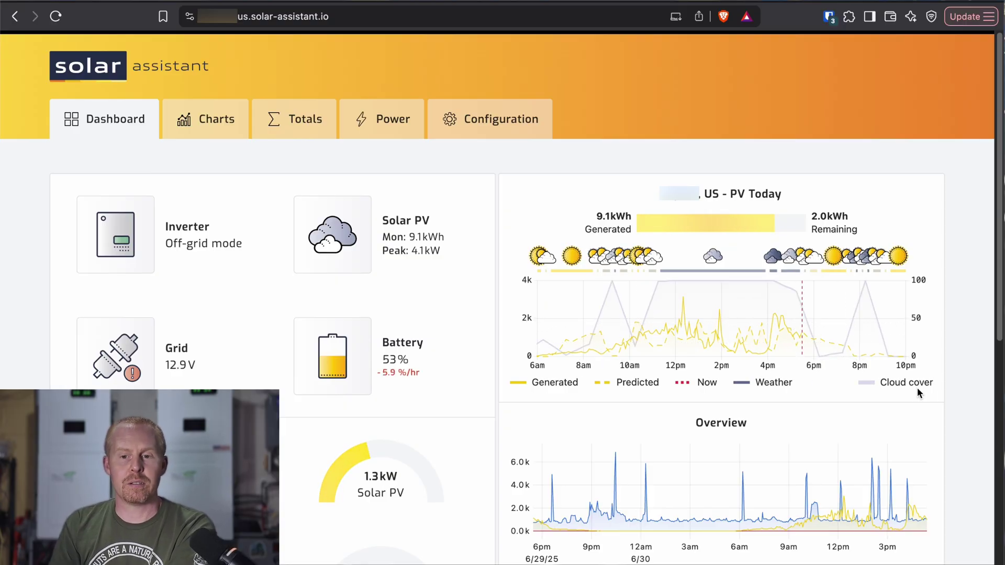
Toggle the Generated and Predicted lines, then hide Generated and the Now marker.
{"action": "left_click", "coordinate": [566, 385]}
{"action": "left_click", "coordinate": [550, 385]}
{"action": "left_click", "coordinate": [625, 386]}
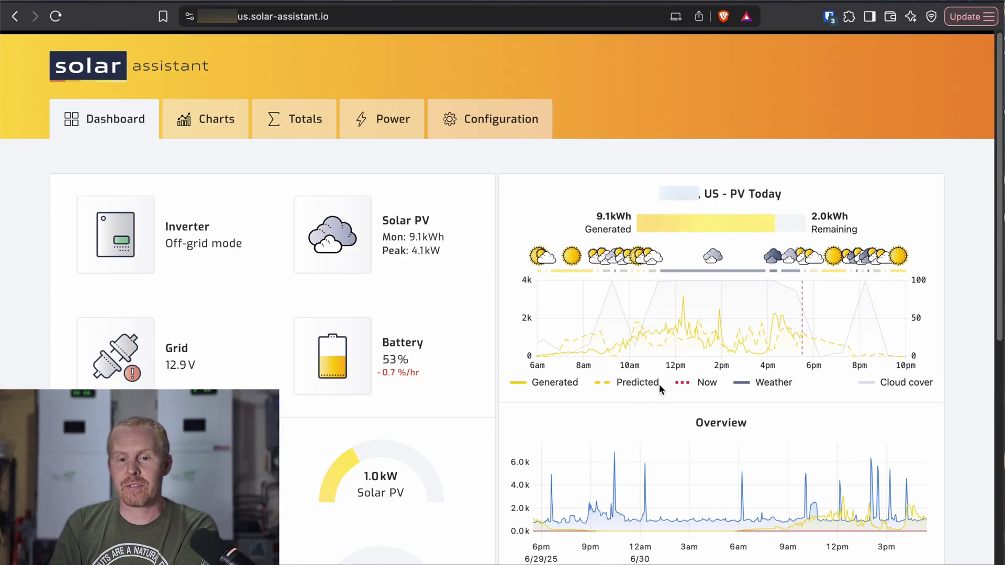
{"action": "left_click", "coordinate": [649, 385]}
{"action": "left_click", "coordinate": [559, 384]}
{"action": "left_click", "coordinate": [693, 385]}
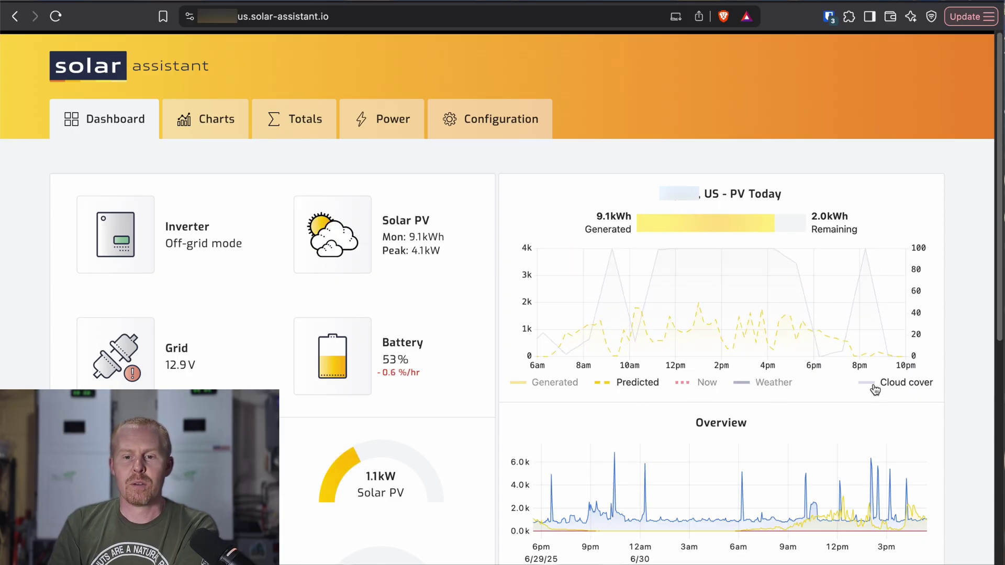
Leave only Generated and Now visible by hiding Cloud cover and Predicted, then go to Configuration.
{"action": "left_click", "coordinate": [874, 390]}
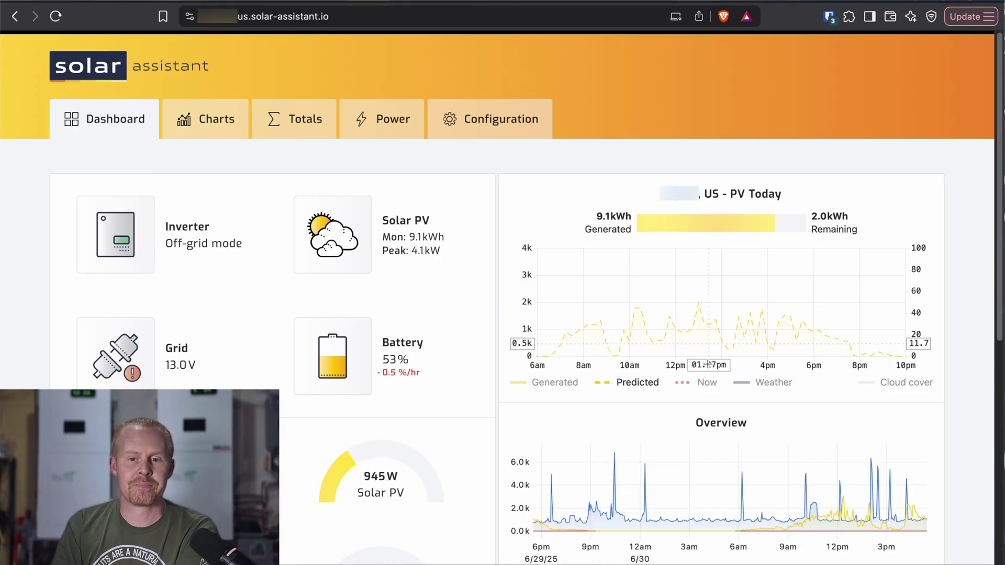
{"action": "left_click", "coordinate": [704, 383]}
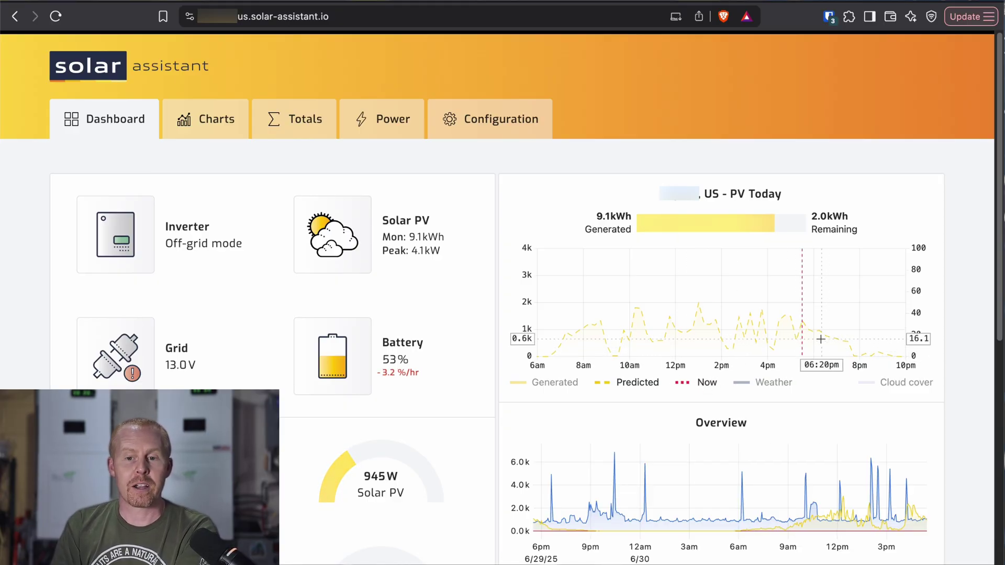
{"action": "left_click", "coordinate": [565, 387]}
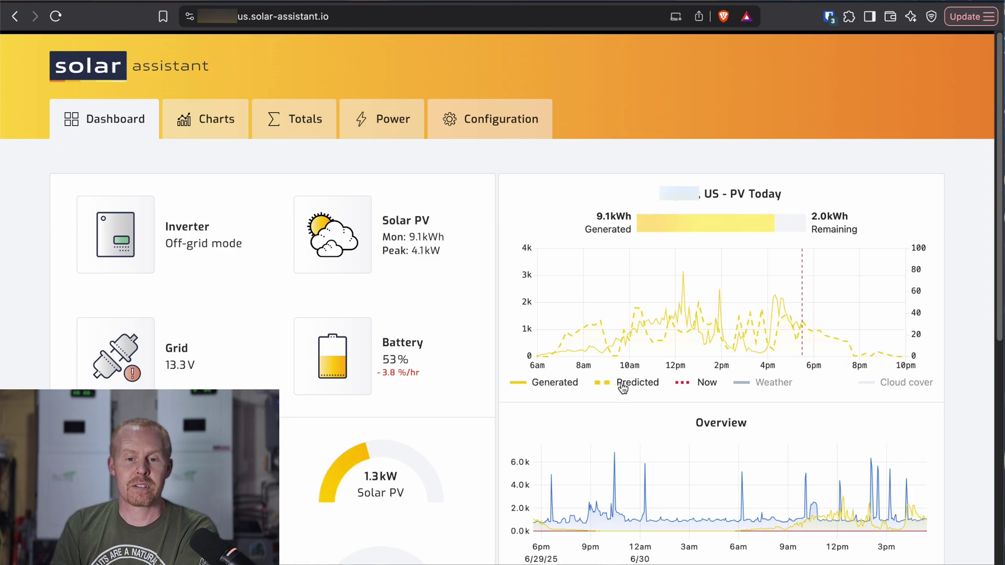
{"action": "left_click", "coordinate": [623, 388]}
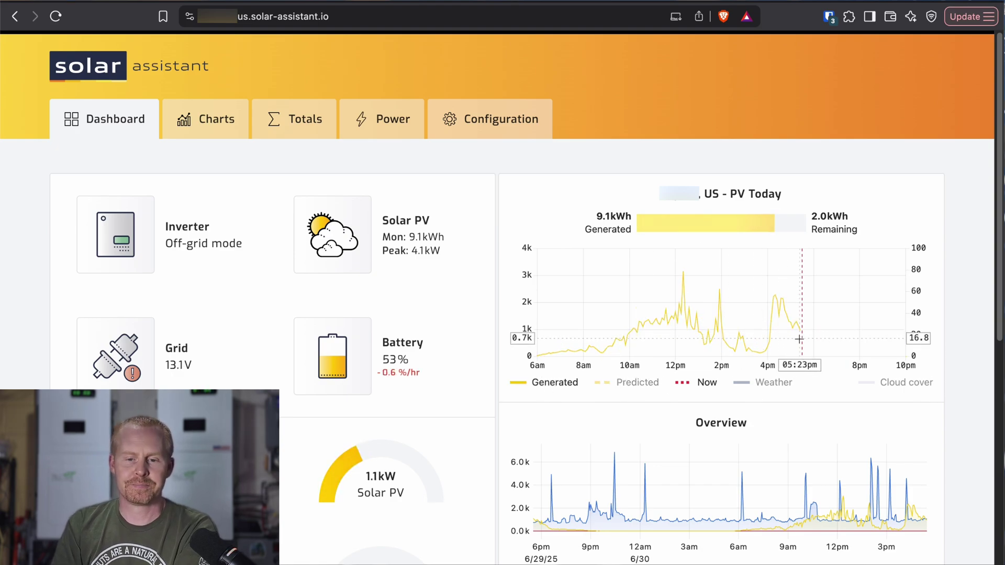
{"action": "left_click", "coordinate": [501, 122]}
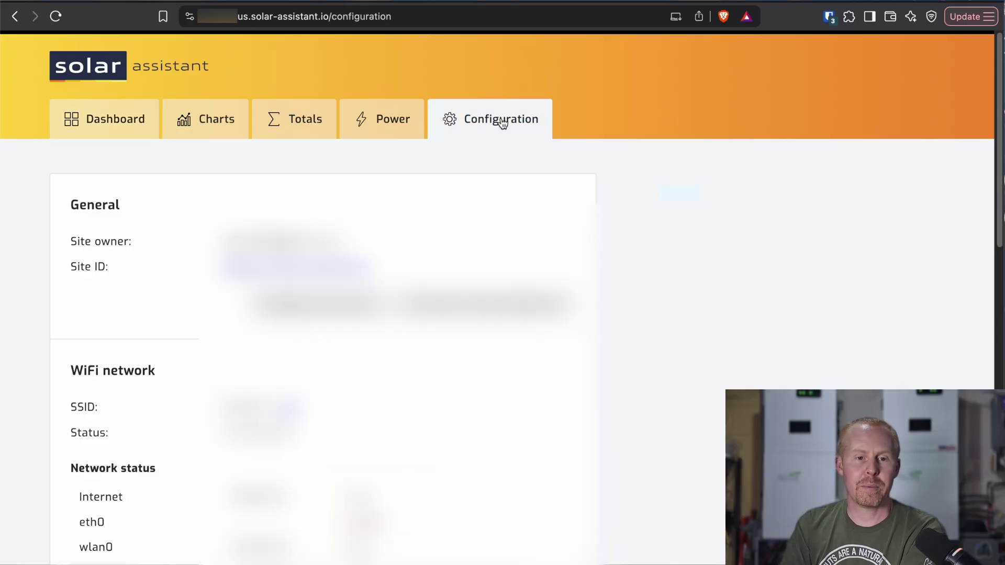
Disconnect the inverter under Devices, check the 3000 rated power, and open the Advanced Solar PV settings.
{"action": "scroll", "coordinate": [109, 58], "scroll_direction": "down", "scroll_amount": 10}
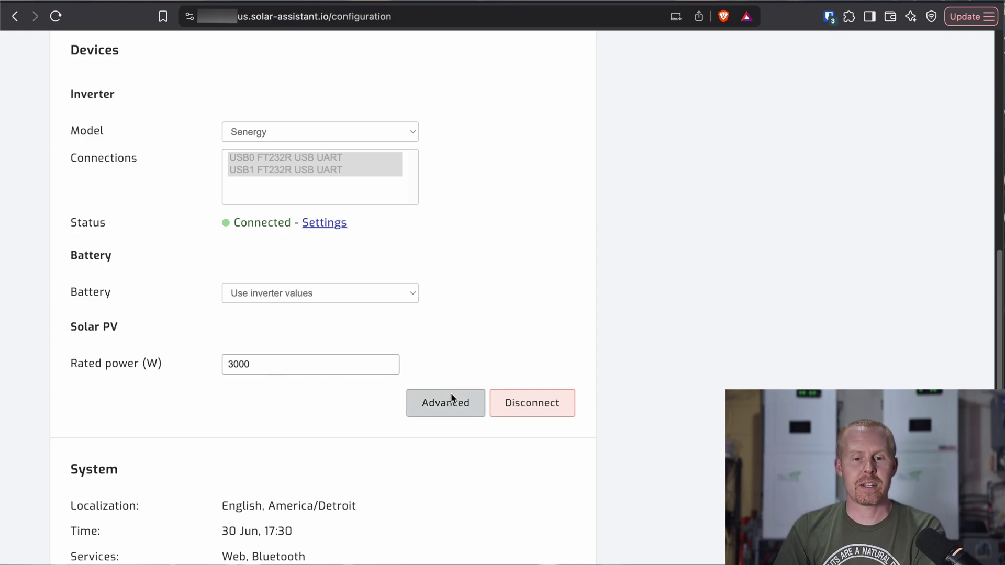
{"action": "double_click", "coordinate": [265, 373]}
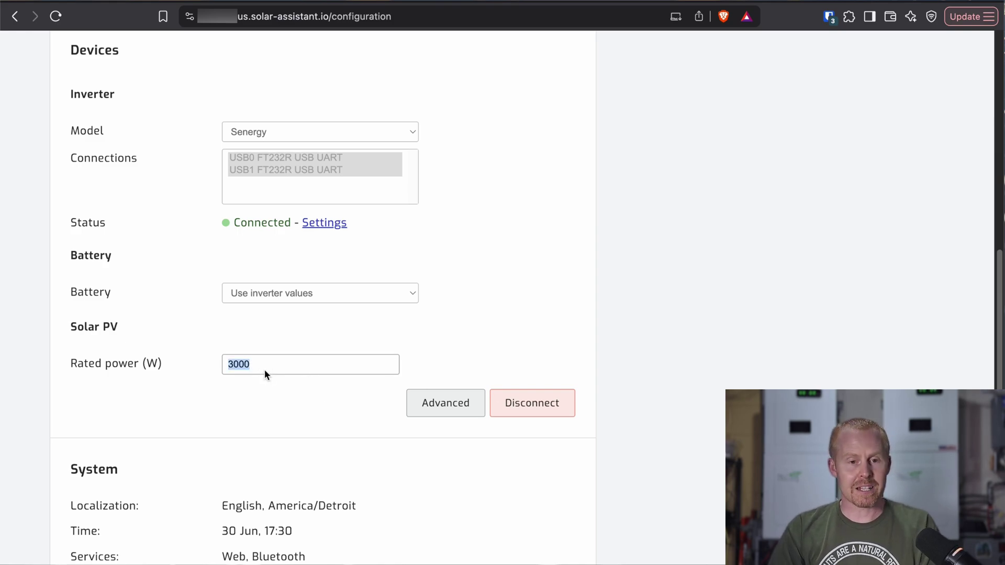
{"action": "left_click", "coordinate": [537, 404]}
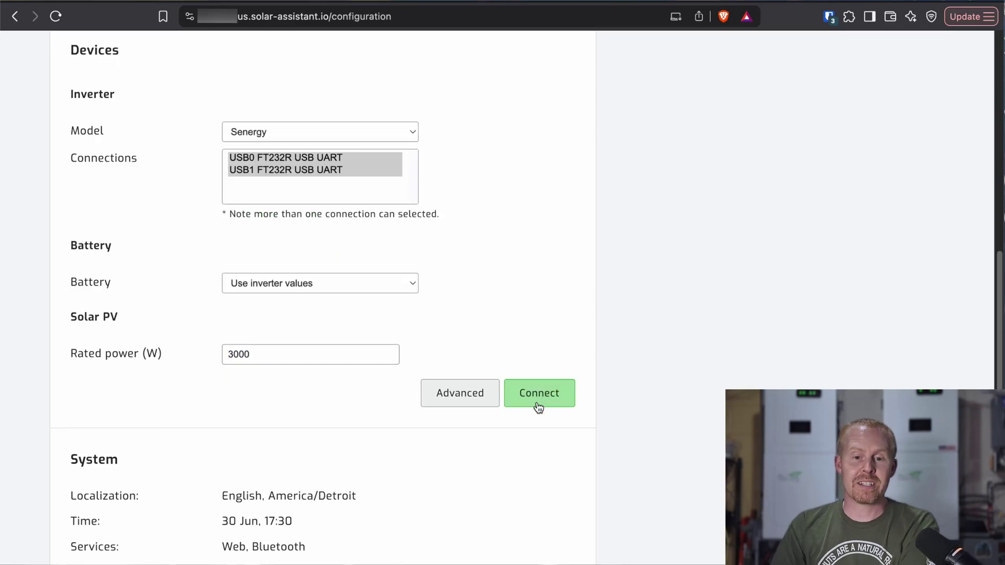
{"action": "left_click_drag", "start_coordinate": [277, 354], "coordinate": [220, 352]}
{"action": "left_click", "coordinate": [278, 322]}
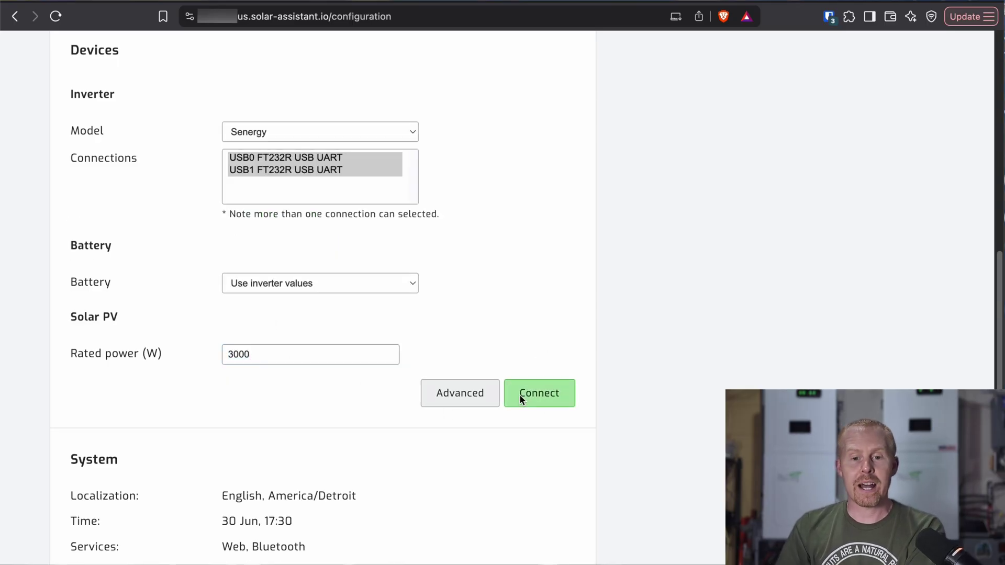
{"action": "left_click", "coordinate": [470, 399]}
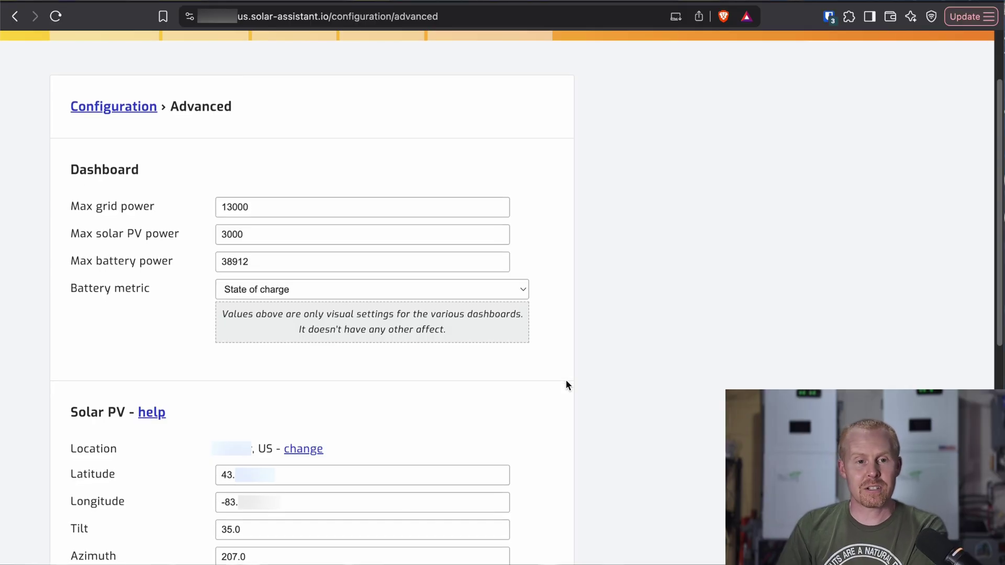
Follow the Solar PV help link and scroll through the PV forecast help page.
{"action": "scroll", "coordinate": [565, 385], "scroll_direction": "down", "scroll_amount": 6}
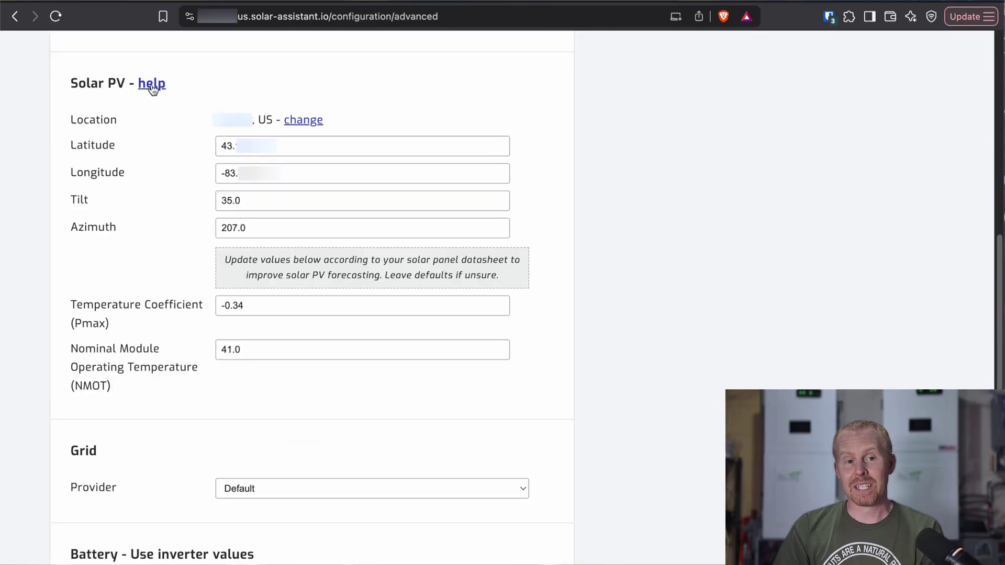
{"action": "left_click", "coordinate": [152, 84]}
{"action": "scroll", "coordinate": [494, 102], "scroll_direction": "up", "scroll_amount": 15}
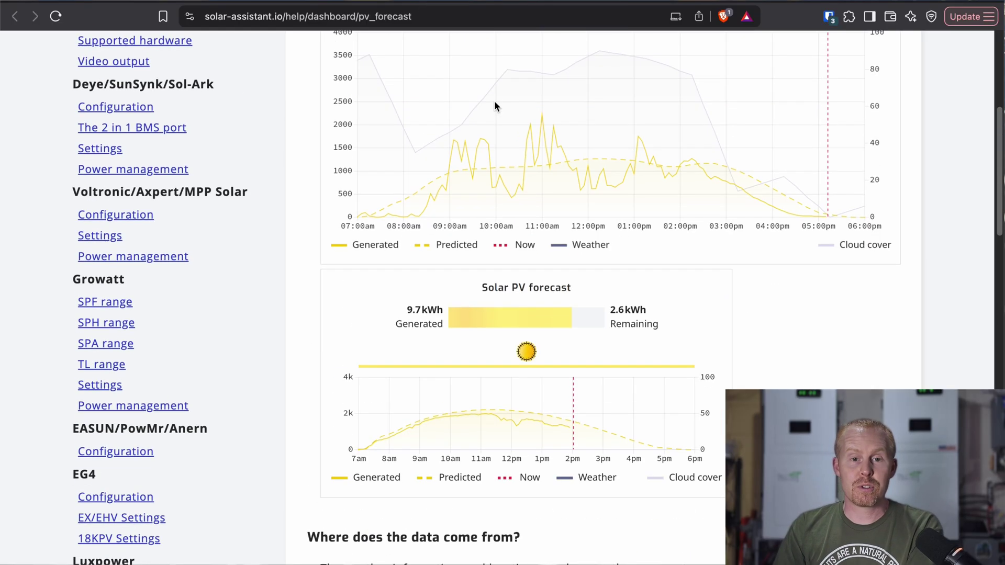
{"action": "scroll", "coordinate": [559, 163], "scroll_direction": "down", "scroll_amount": 6}
{"action": "scroll", "coordinate": [559, 167], "scroll_direction": "down", "scroll_amount": 10}
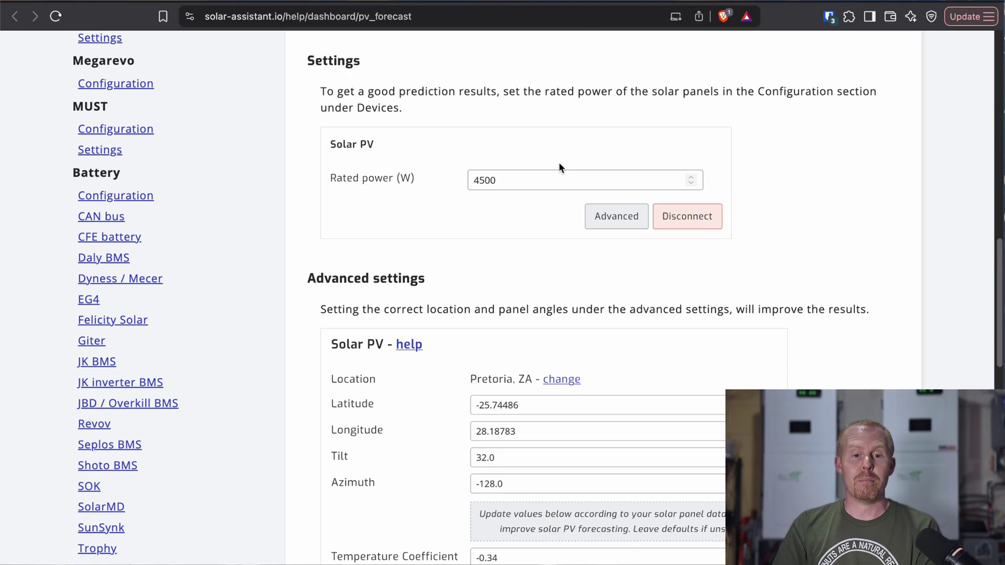
{"action": "scroll", "coordinate": [559, 168], "scroll_direction": "down", "scroll_amount": 2}
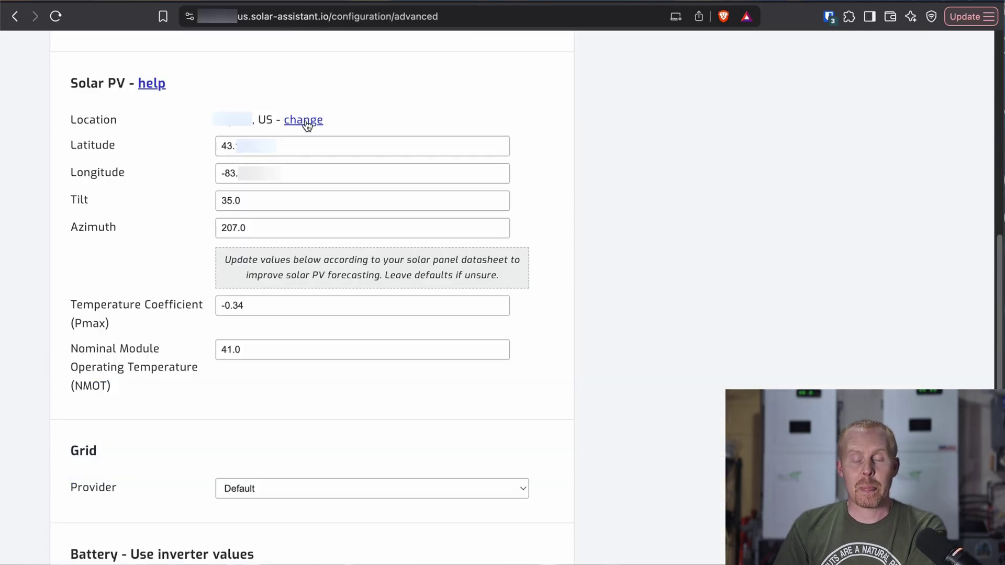
Open the Location selector and cancel it, keeping tilt 35.0 and azimuth 207.0.
{"action": "left_click", "coordinate": [307, 124]}
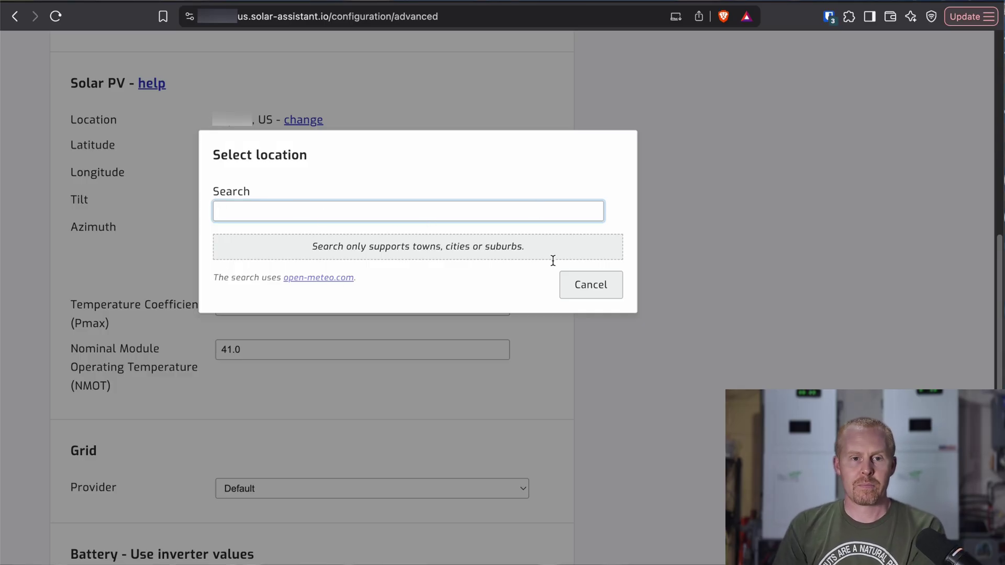
{"action": "left_click", "coordinate": [602, 293]}
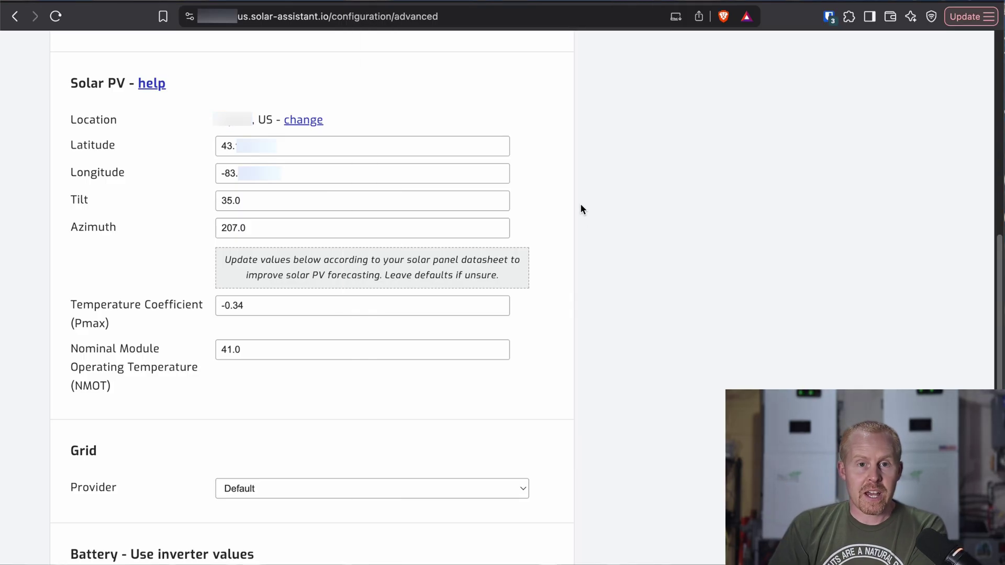
Return to the main Configuration page and reconnect the Senergy inverter.
{"action": "key", "text": "super+bracketleft"}
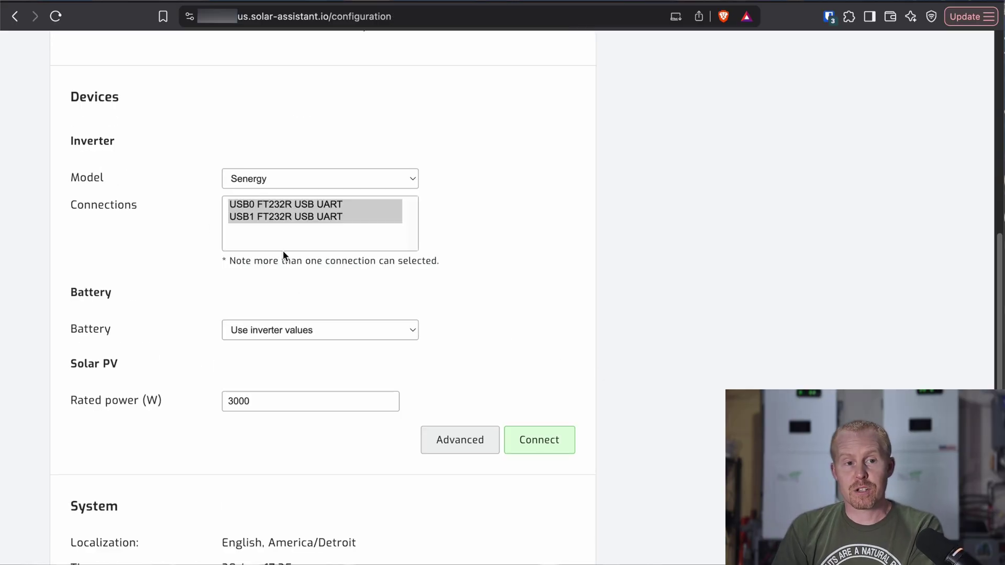
{"action": "left_click", "coordinate": [550, 449]}
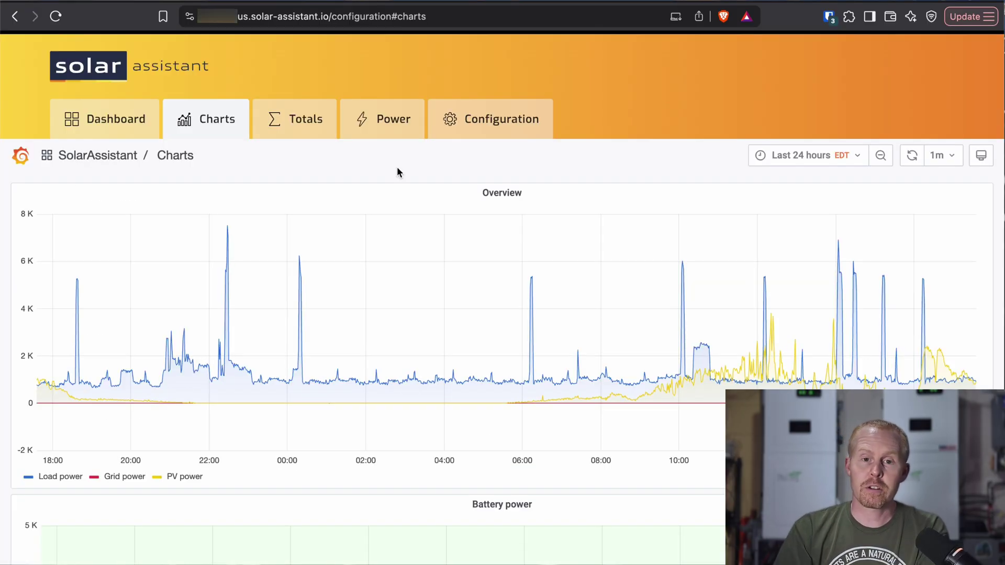
Scroll the Charts page down to the Outside temperature, Cloud cover and PV power predicted panels.
{"action": "scroll", "coordinate": [427, 230], "scroll_direction": "down", "scroll_amount": 5}
{"action": "scroll", "coordinate": [429, 232], "scroll_direction": "down", "scroll_amount": 15}
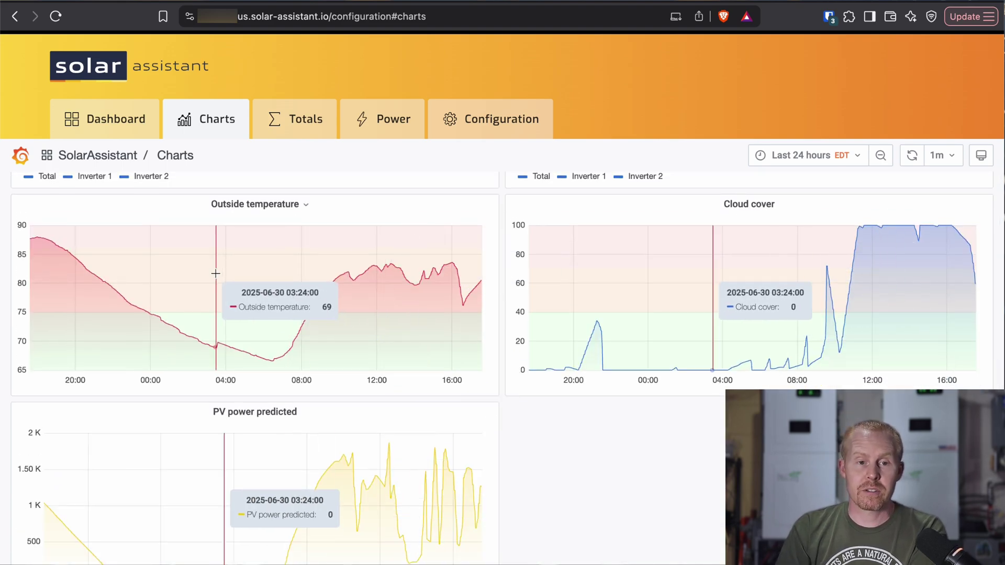
{"action": "scroll", "coordinate": [303, 298], "scroll_direction": "down", "scroll_amount": 1}
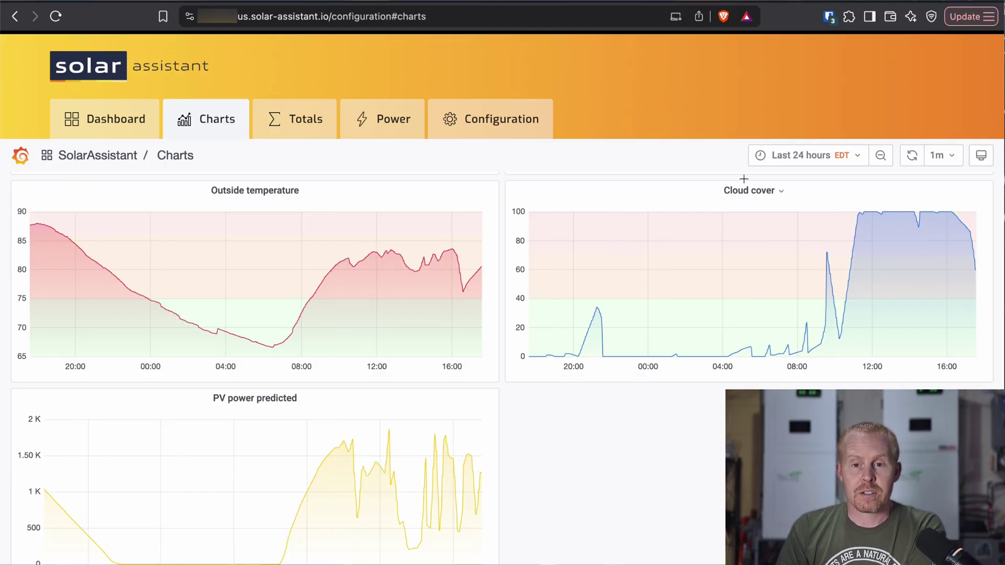
Change the charts' time range from Last 24 hours to Last 7 days (06/23–06/29).
{"action": "left_click", "coordinate": [820, 156]}
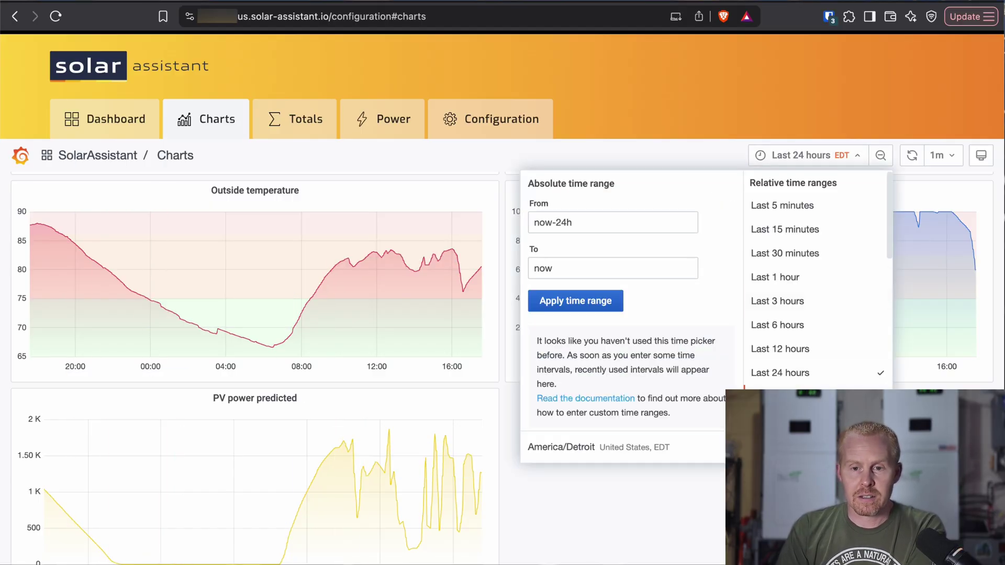
{"action": "left_click", "coordinate": [780, 421]}
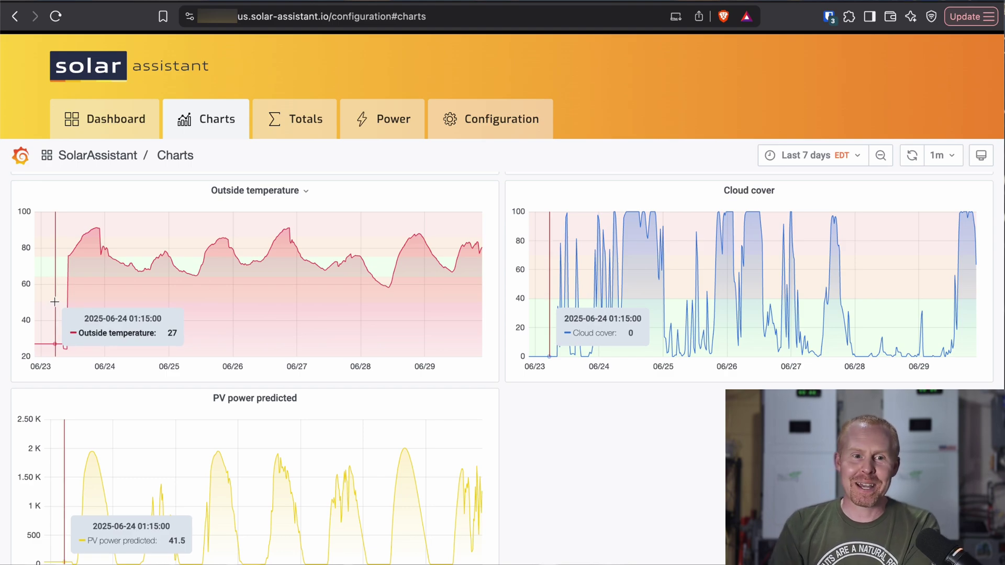
{"action": "scroll", "coordinate": [263, 309], "scroll_direction": "up", "scroll_amount": 1}
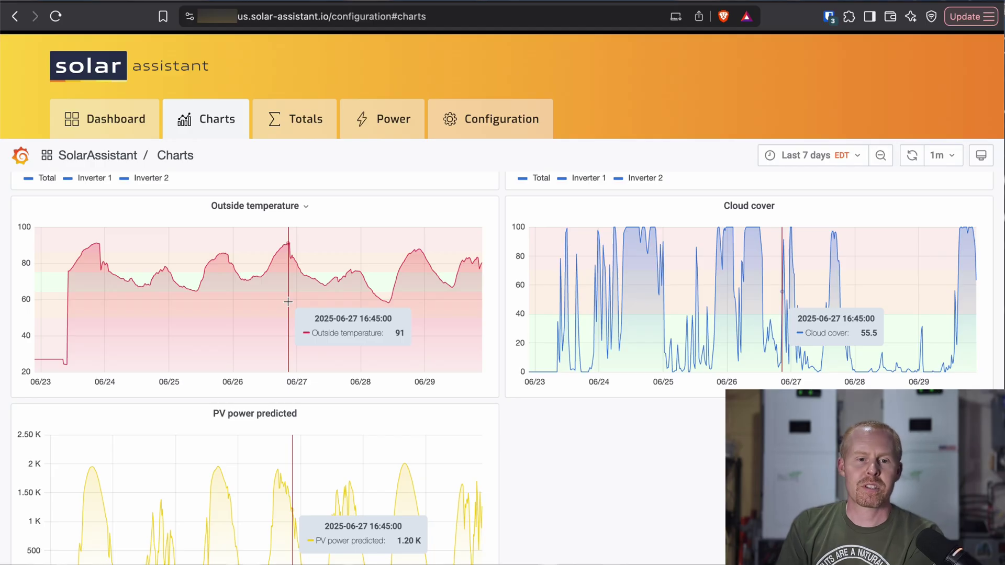
Go back to the Dashboard and highlight the Solar PV readouts Mon 9.2kWh and Peak 4.1kW.
{"action": "key", "text": "super+bracketleft"}
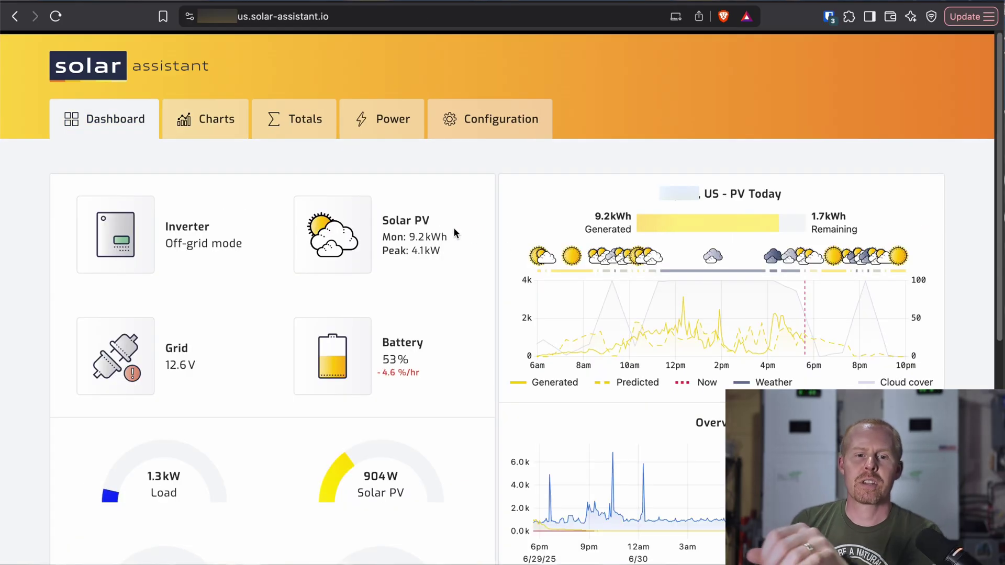
{"action": "left_click_drag", "start_coordinate": [451, 253], "coordinate": [378, 221]}
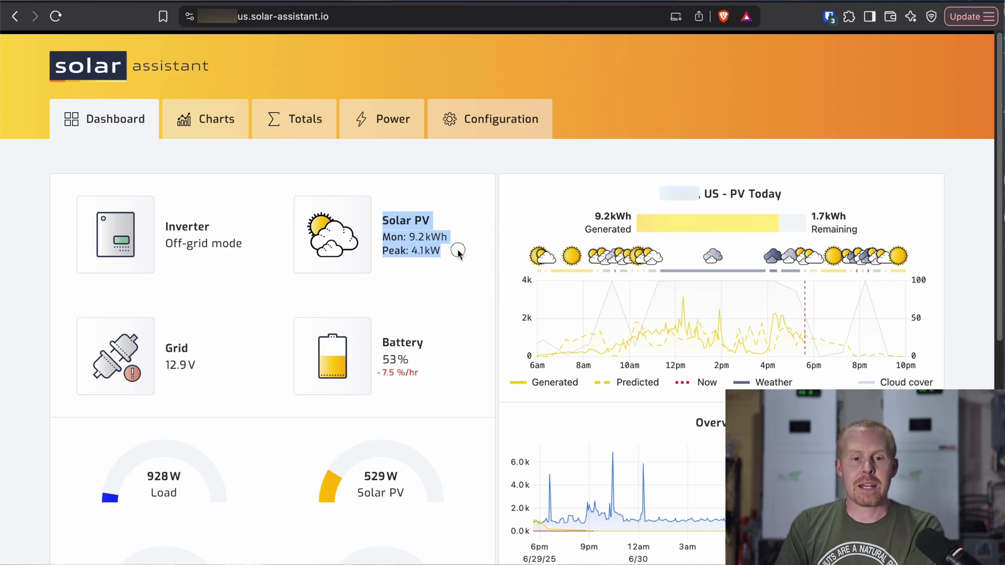
{"action": "left_click", "coordinate": [457, 249]}
{"action": "left_click_drag", "start_coordinate": [383, 237], "coordinate": [455, 233]}
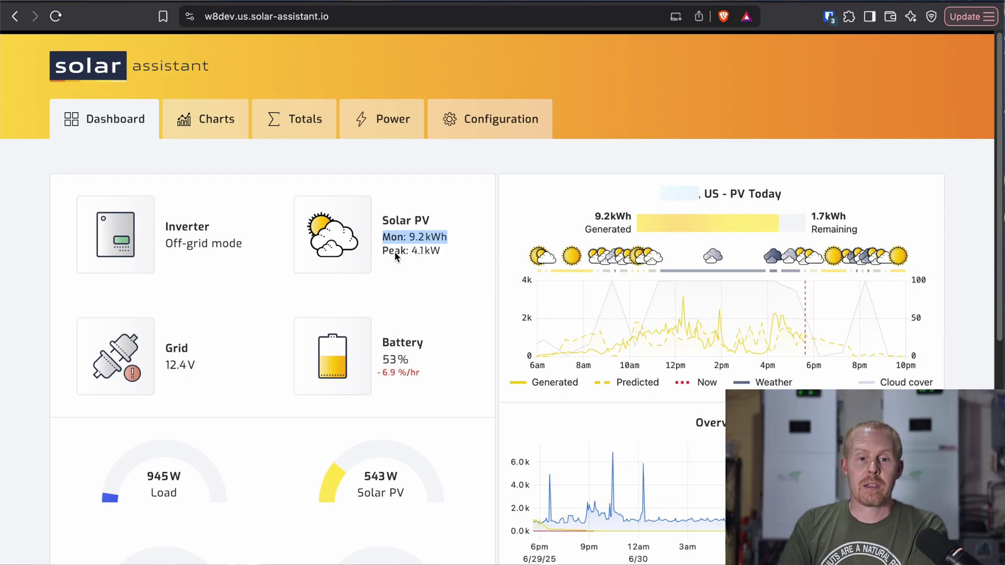
{"action": "left_click_drag", "start_coordinate": [383, 251], "coordinate": [452, 252]}
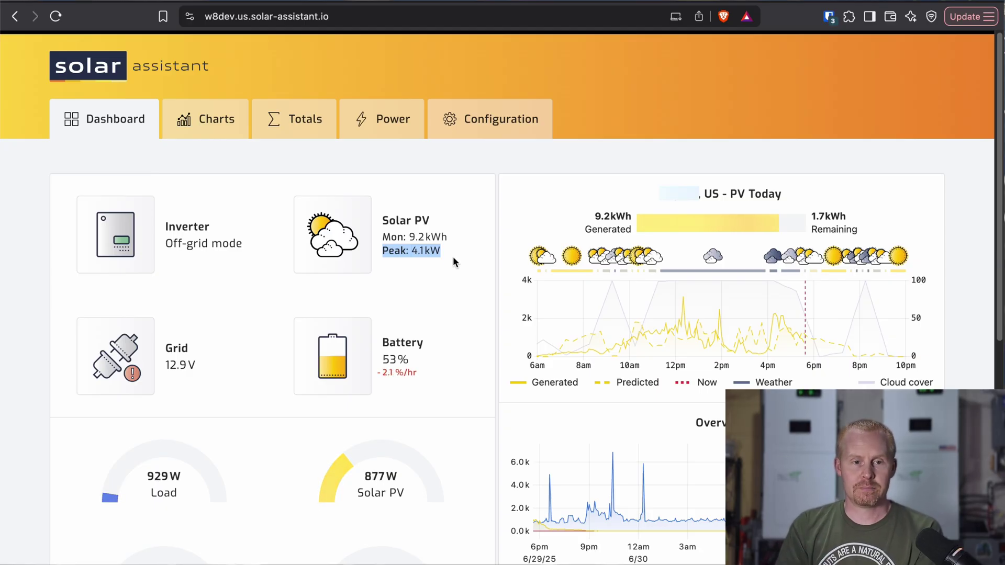
{"action": "scroll", "coordinate": [453, 256], "scroll_direction": "down", "scroll_amount": 5}
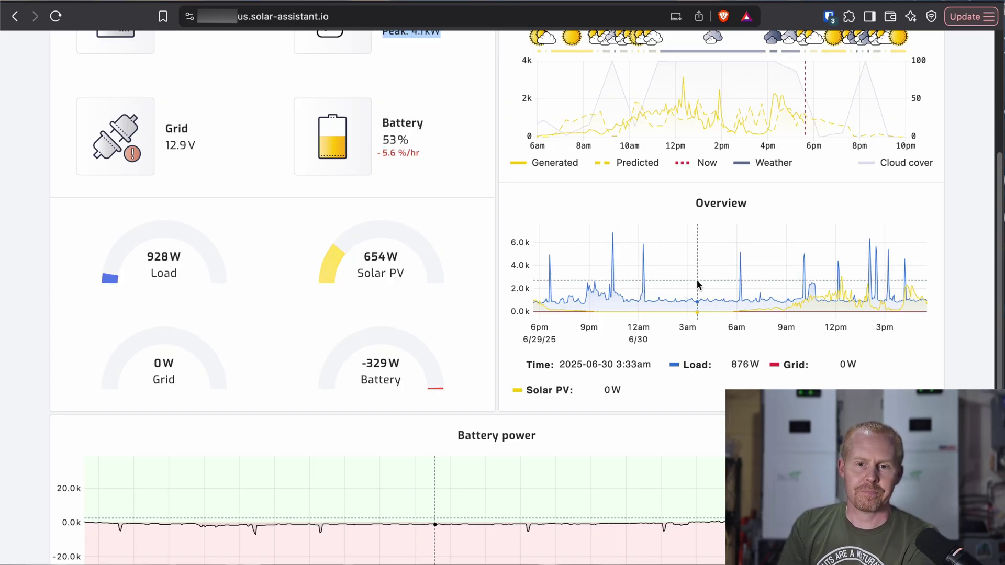
{"action": "scroll", "coordinate": [697, 285], "scroll_direction": "down", "scroll_amount": 4}
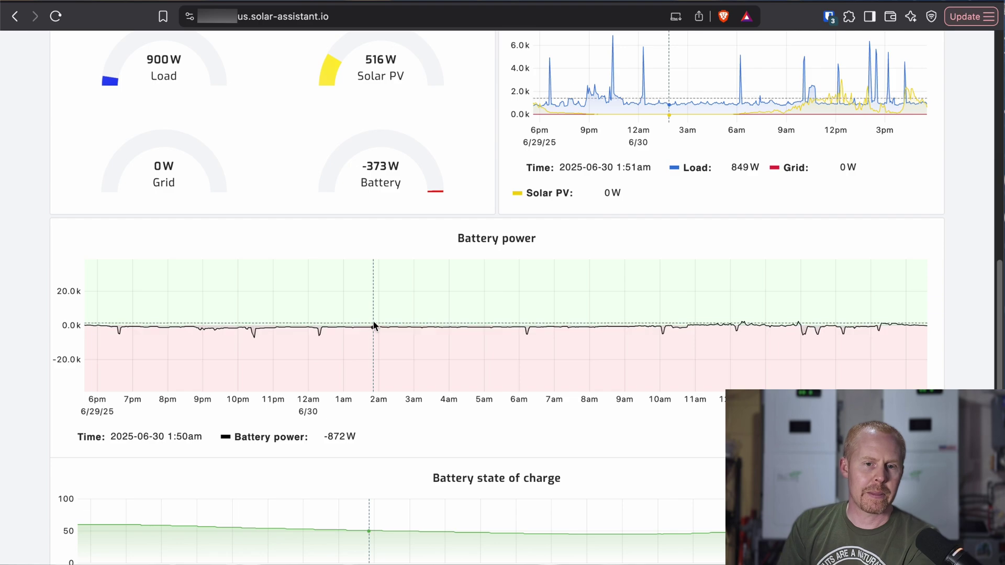
{"action": "scroll", "coordinate": [374, 327], "scroll_direction": "down", "scroll_amount": 1}
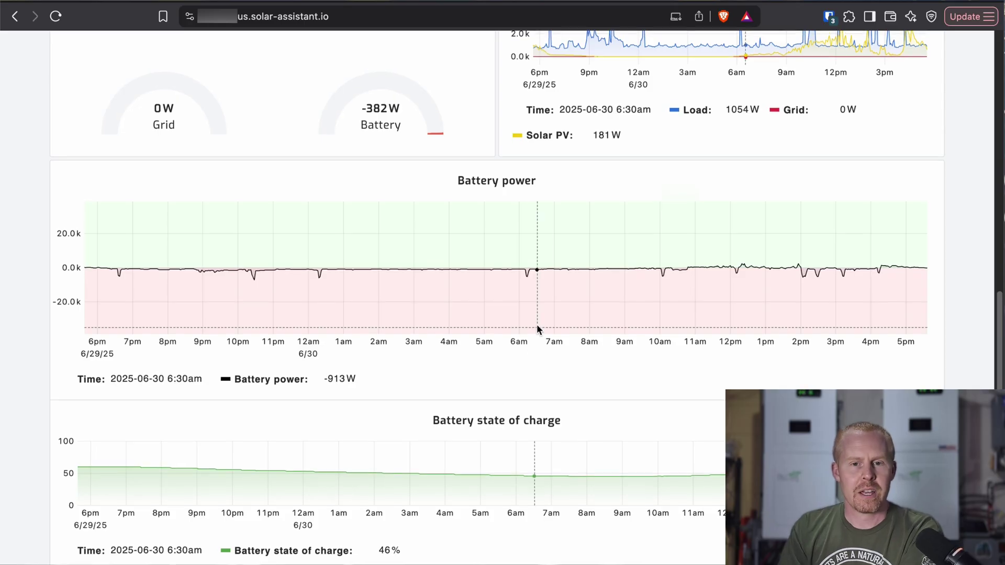
{"action": "scroll", "coordinate": [536, 324], "scroll_direction": "up", "scroll_amount": 10}
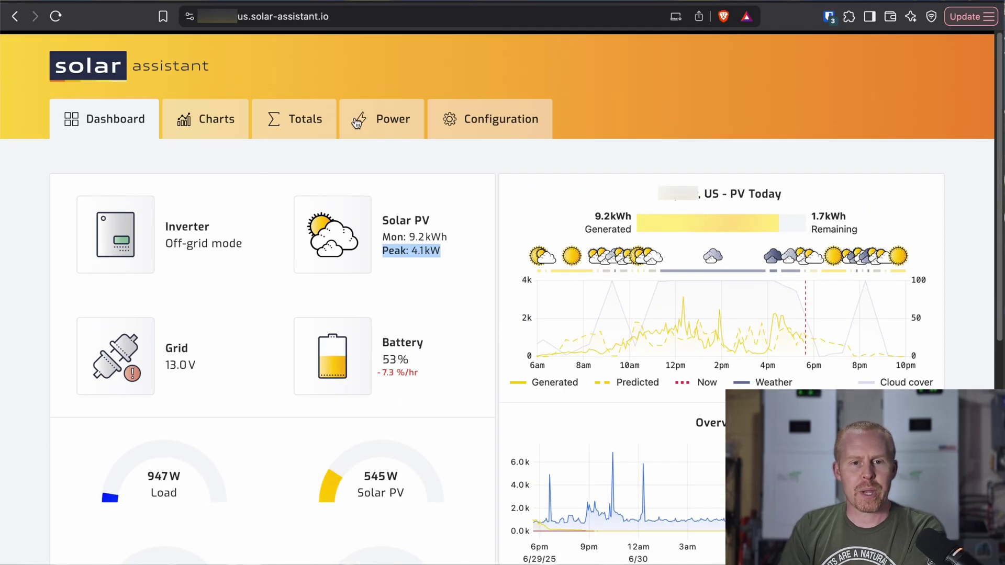
{"action": "left_click", "coordinate": [594, 156]}
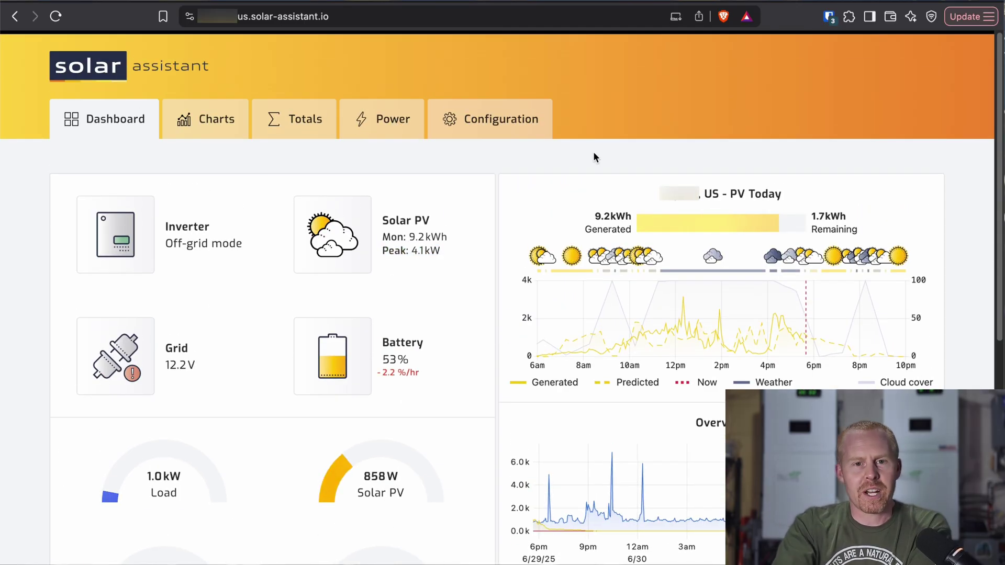